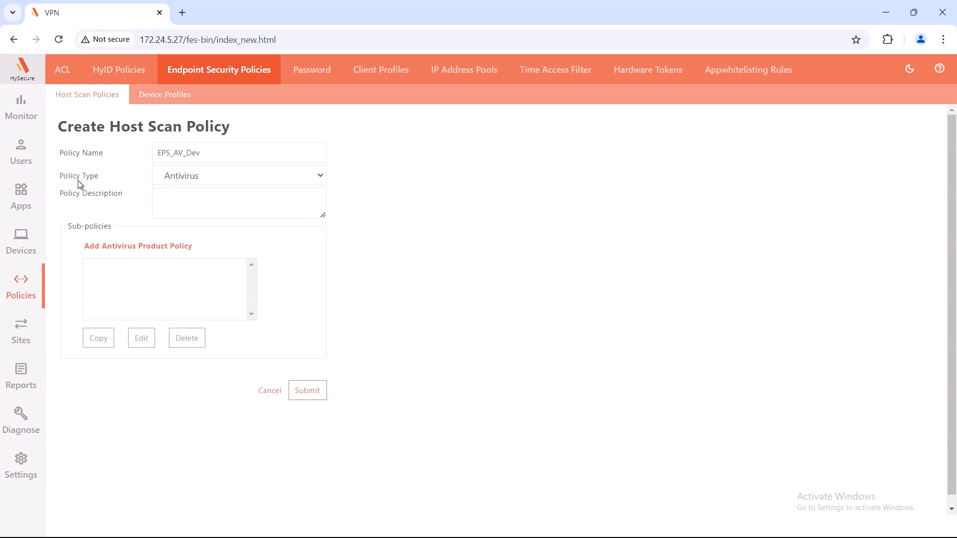
pyautogui.click(212, 206)
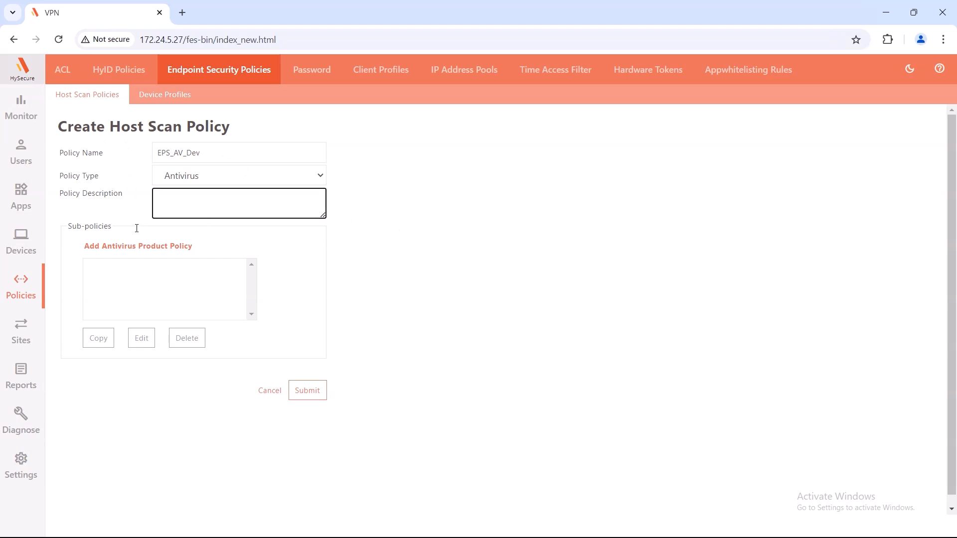
pyautogui.click(373, 220)
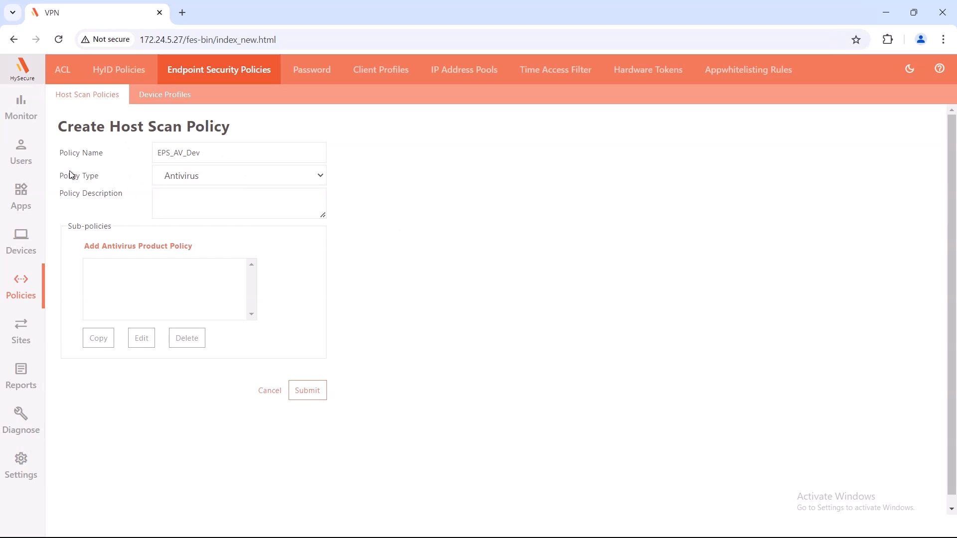
pyautogui.click(308, 179)
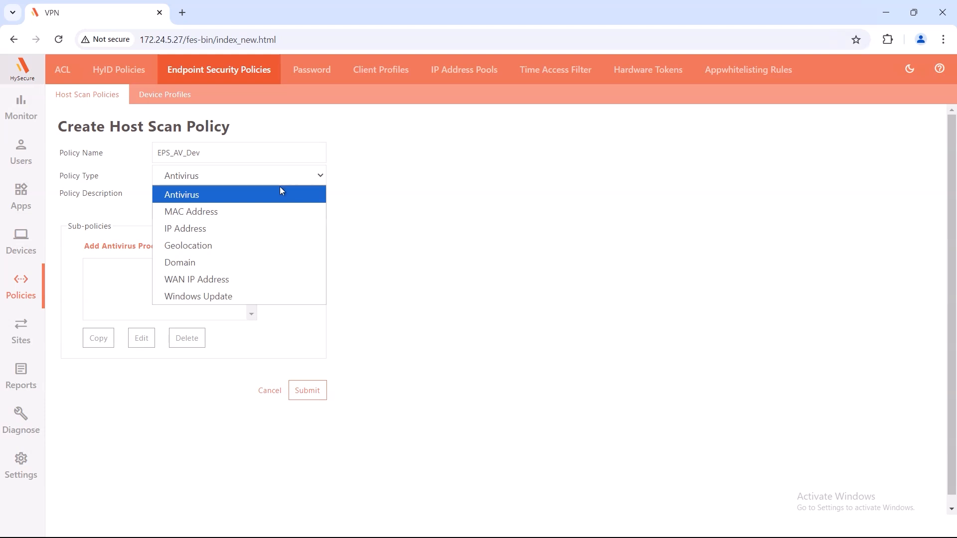
pyautogui.click(250, 195)
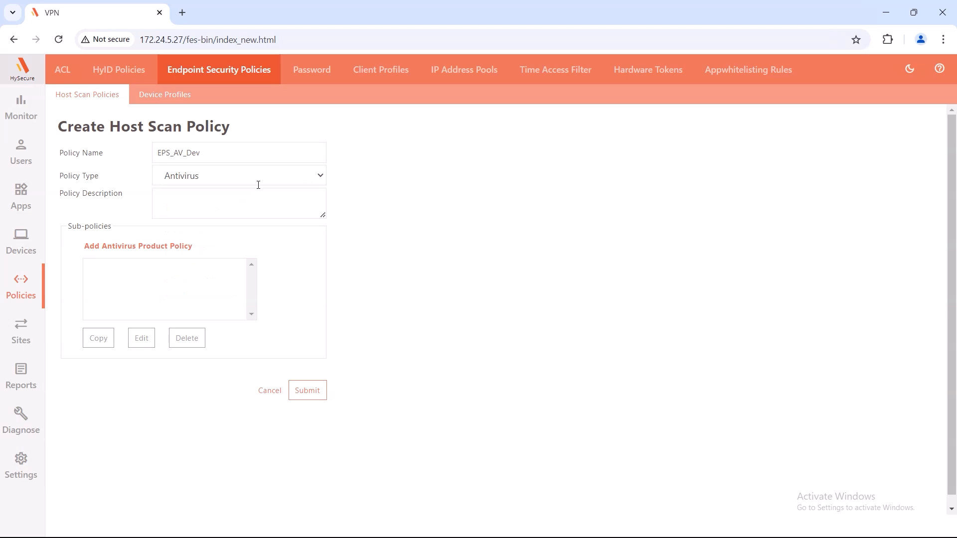
# Step: Add sub-policy EPS_AnyAV for Any Antivirus Product, then submit the EPS_AV_Dev host scan policy
pyautogui.click(135, 247)
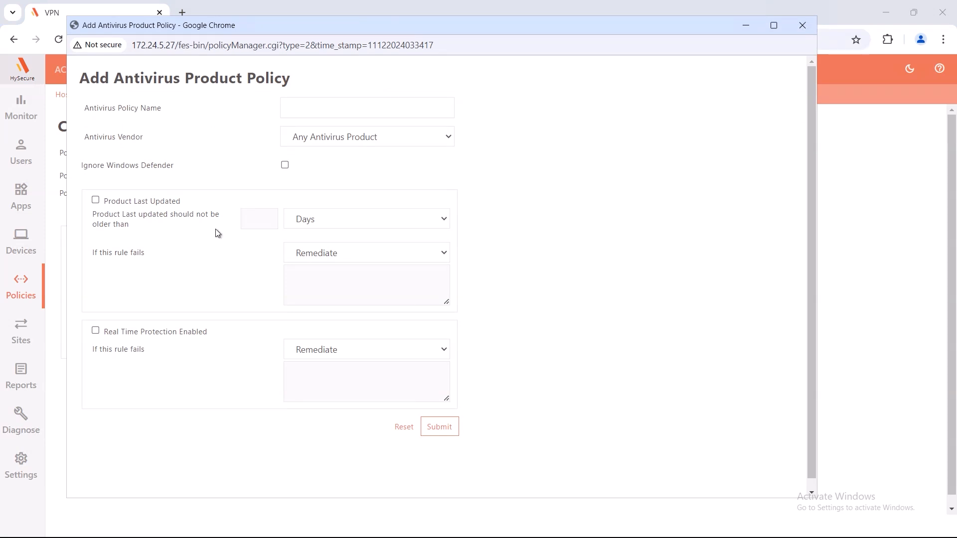
pyautogui.click(420, 142)
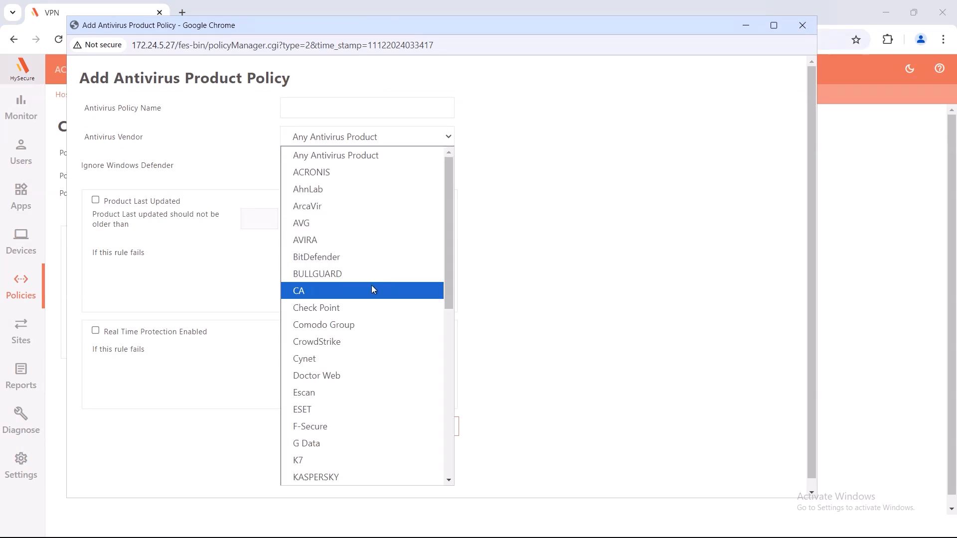
pyautogui.scroll(-8, 334, 348)
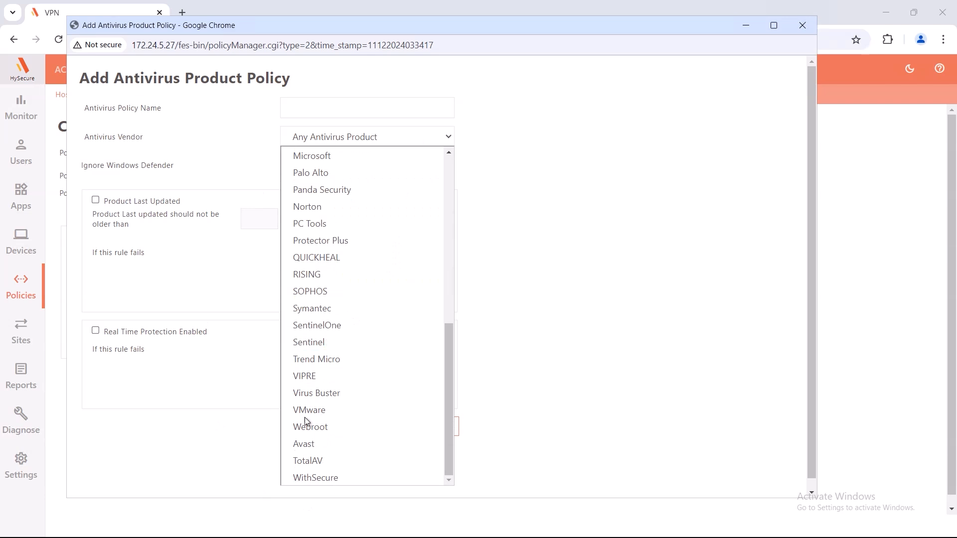
pyautogui.click(332, 108)
pyautogui.write('EPS')
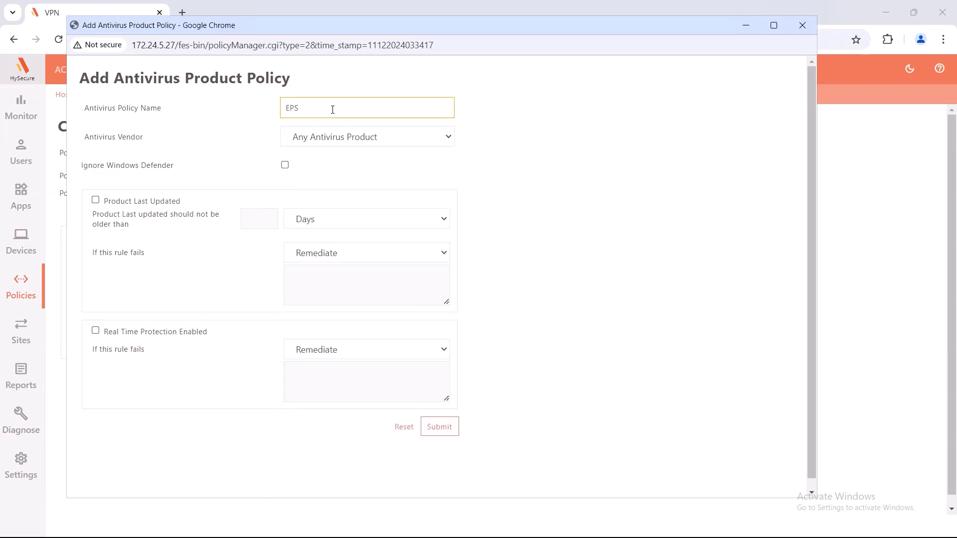
pyautogui.write('_ANyAV')
pyautogui.click(432, 428)
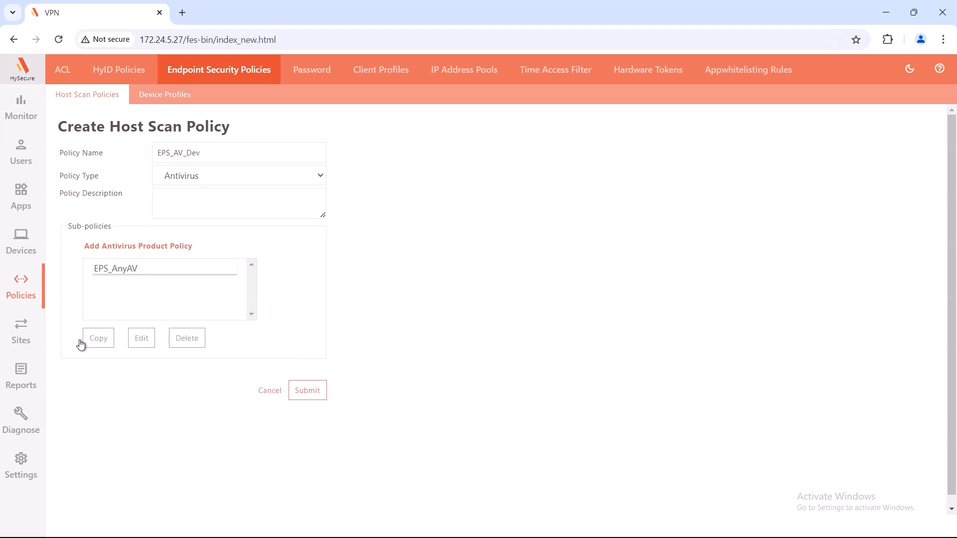
pyautogui.click(314, 395)
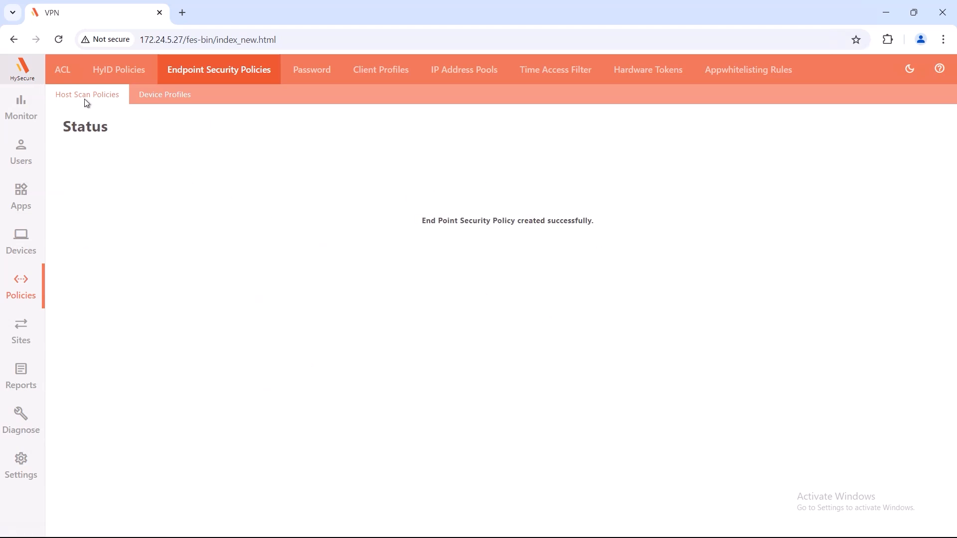
# Step: Start a device profile named EPS_AV_Device_Dev with an empty description, left non-mandatory
pyautogui.click(158, 105)
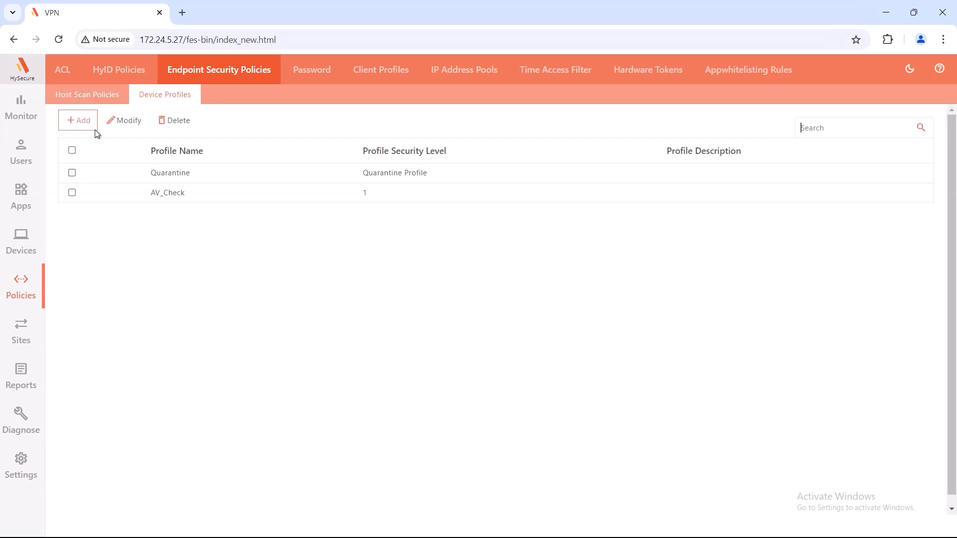
pyautogui.click(80, 125)
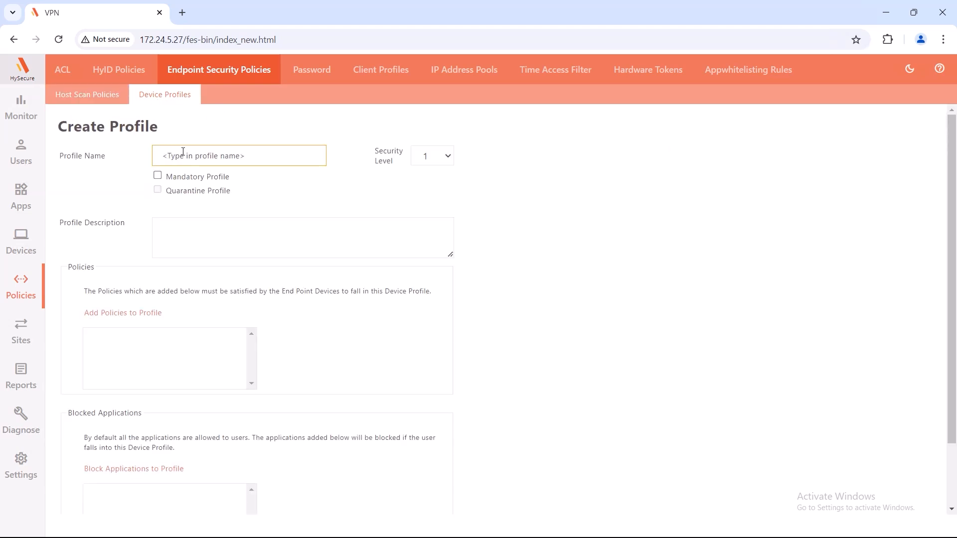
pyautogui.click(202, 158)
pyautogui.write('EPS_AV_Device_Dev')
pyautogui.click(302, 188)
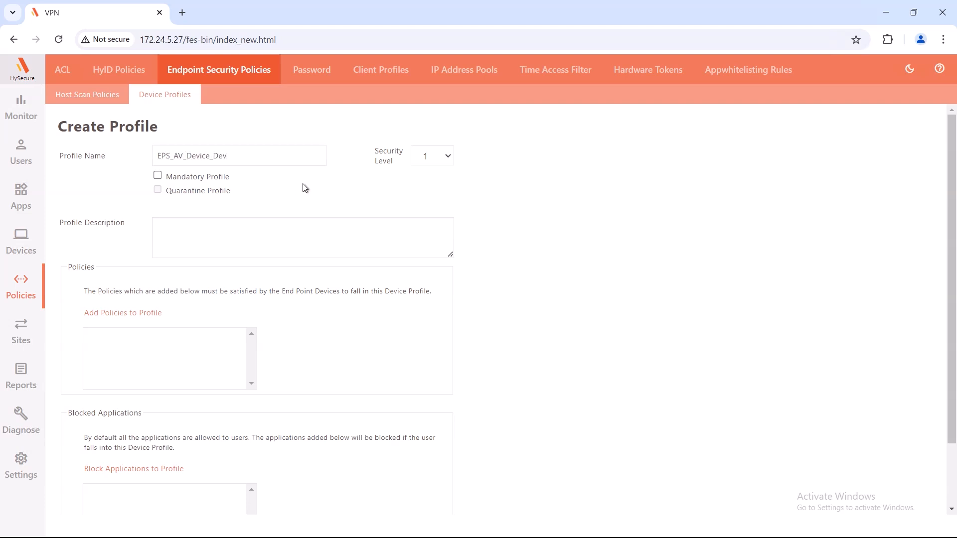
pyautogui.click(250, 241)
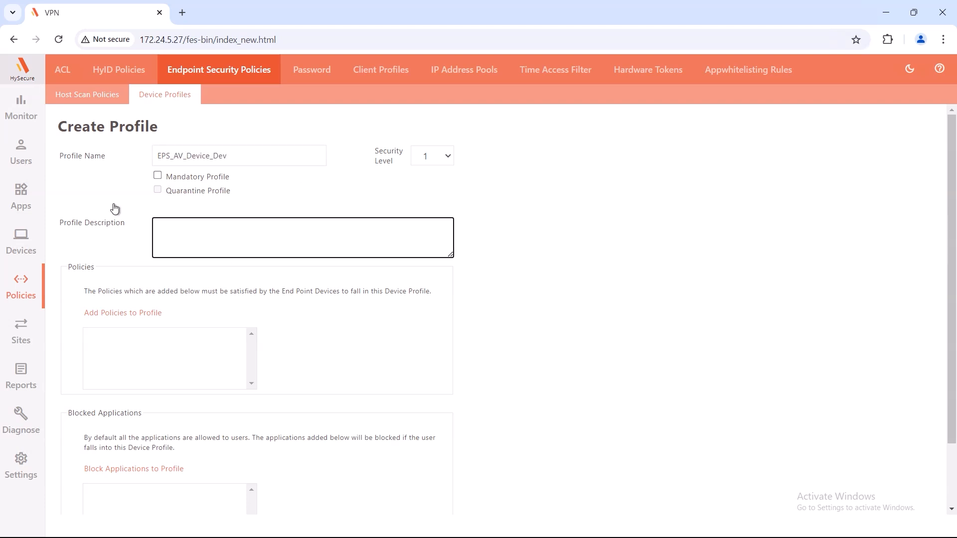
pyautogui.click(337, 196)
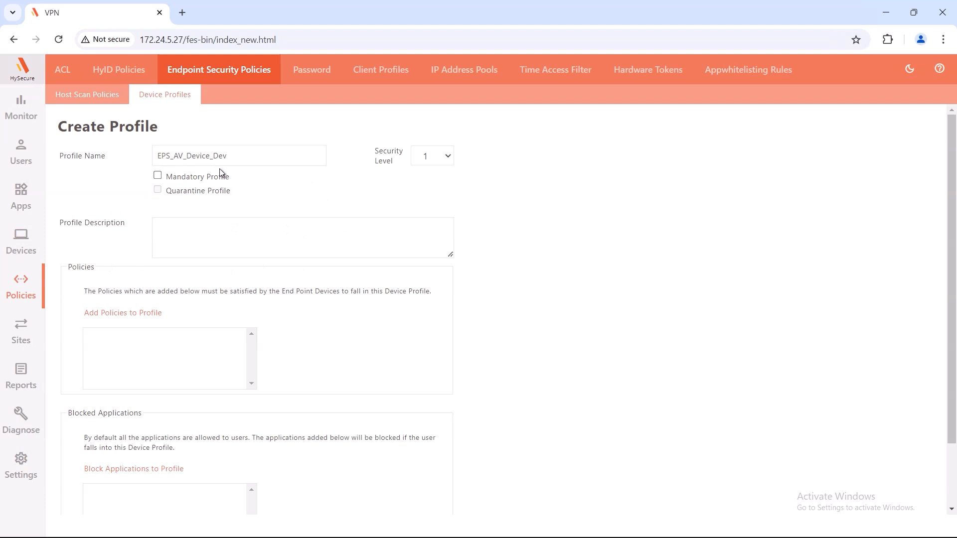
pyautogui.click(158, 176)
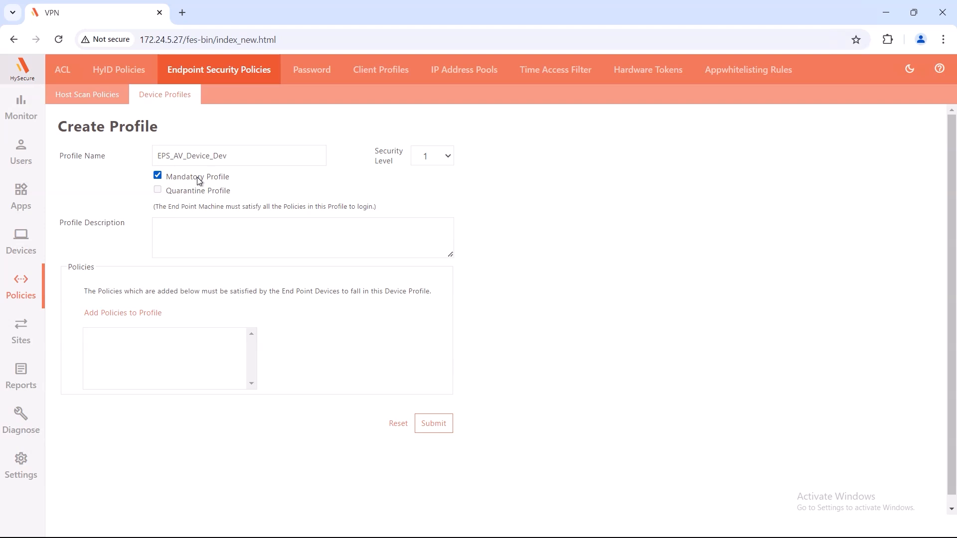
pyautogui.click(158, 178)
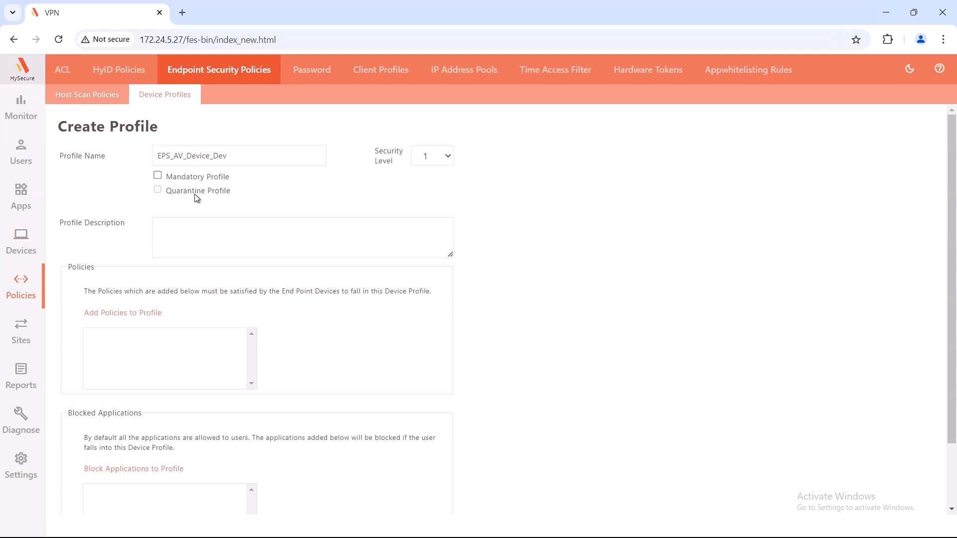
# Step: Add the EPS_AV_Dev policy to the EPS_AV_Device_Dev profile, keeping the security level unchanged
pyautogui.click(449, 157)
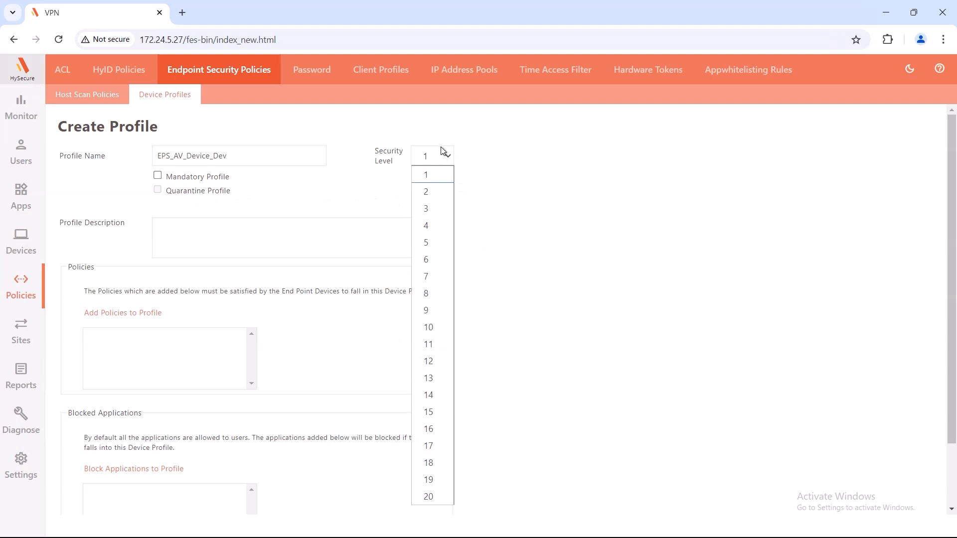
pyautogui.click(447, 157)
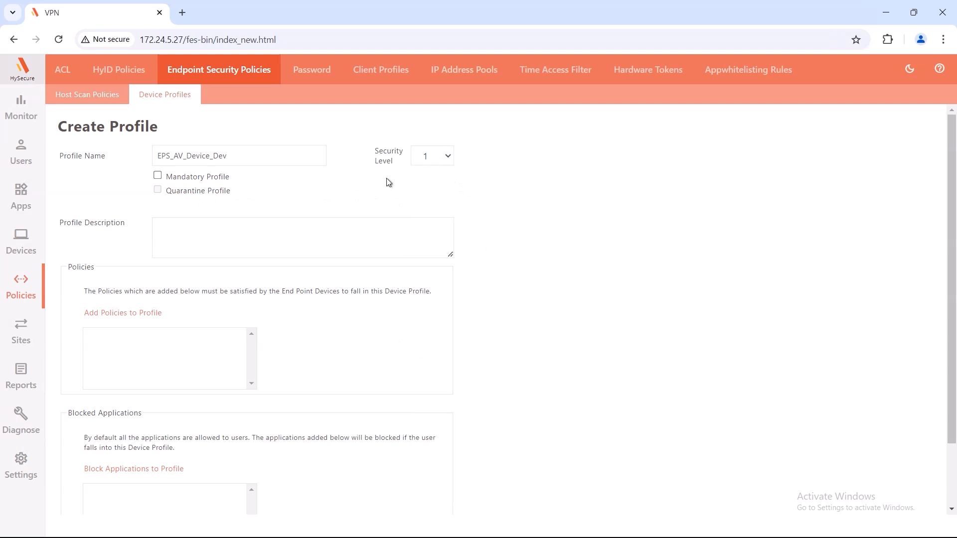
pyautogui.click(123, 316)
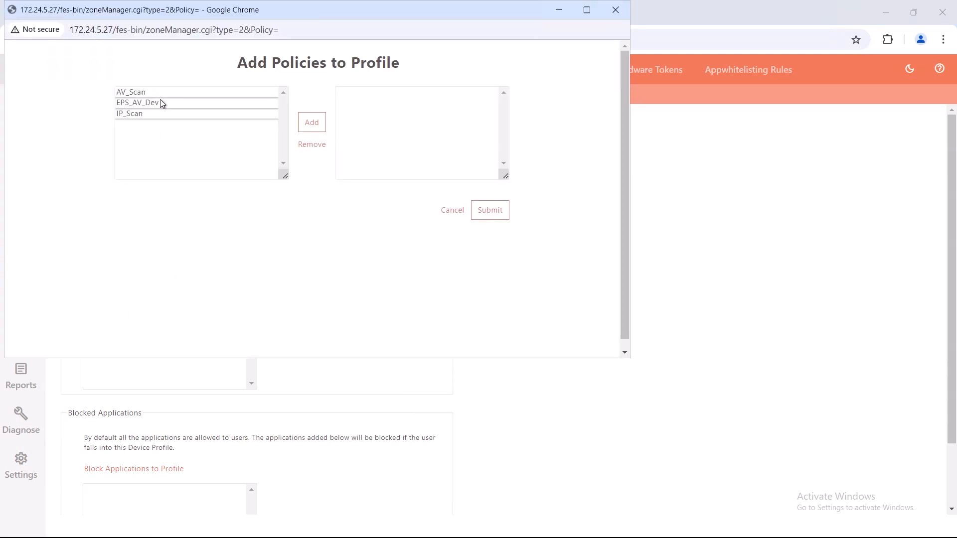
pyautogui.click(256, 104)
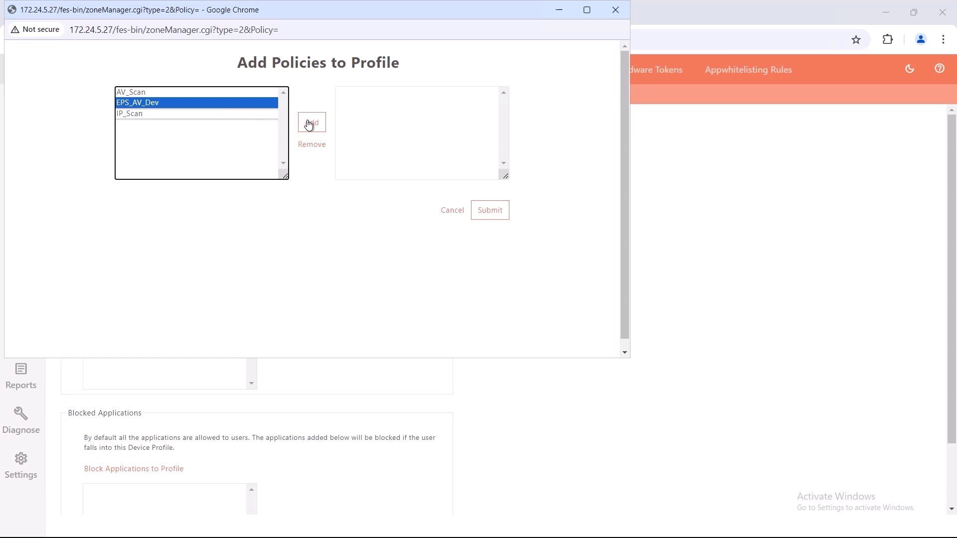
pyautogui.click(309, 124)
pyautogui.click(490, 211)
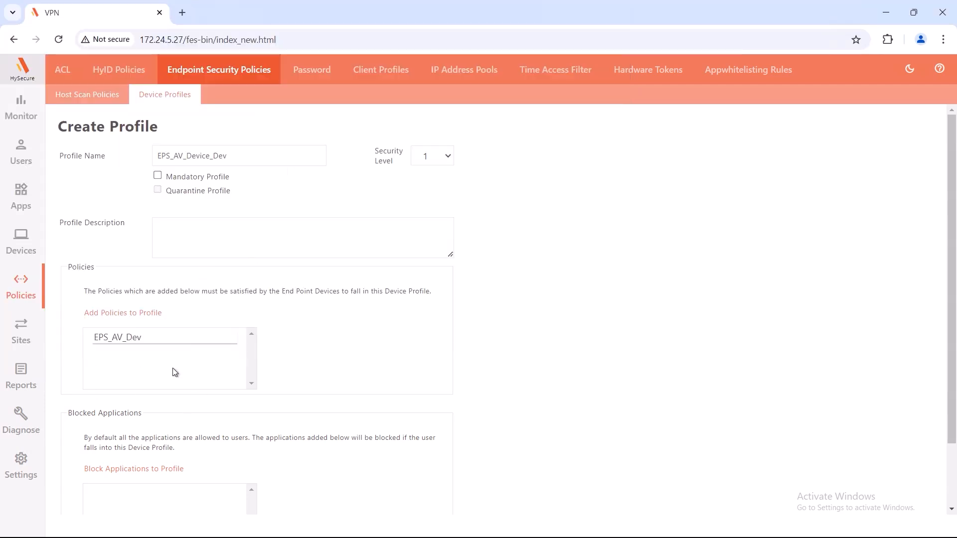
pyautogui.scroll(-2, 172, 369)
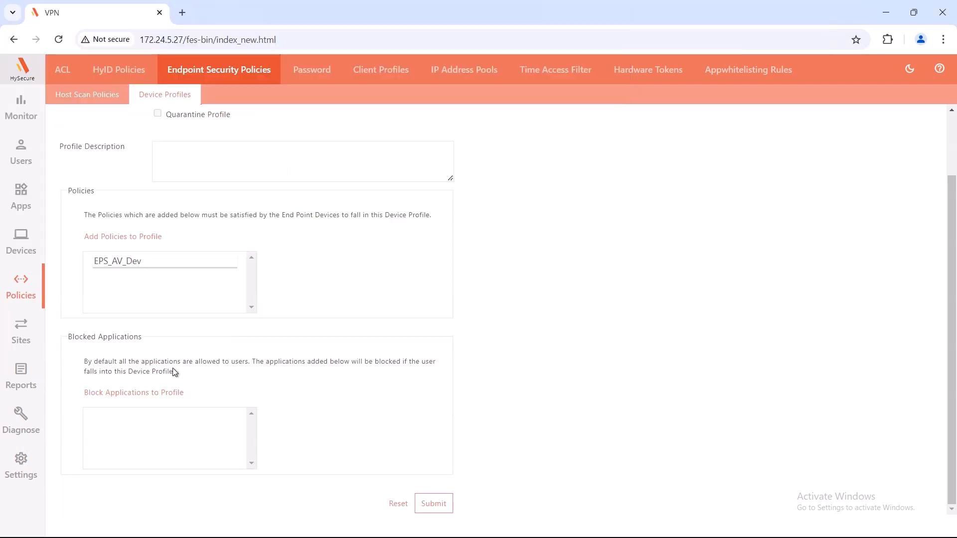
# Step: Block RC_RDP_Dev, create the EPS_AV_Device_Dev profile, and view it in the device profiles list
pyautogui.click(143, 396)
pyautogui.scroll(-4, 205, 141)
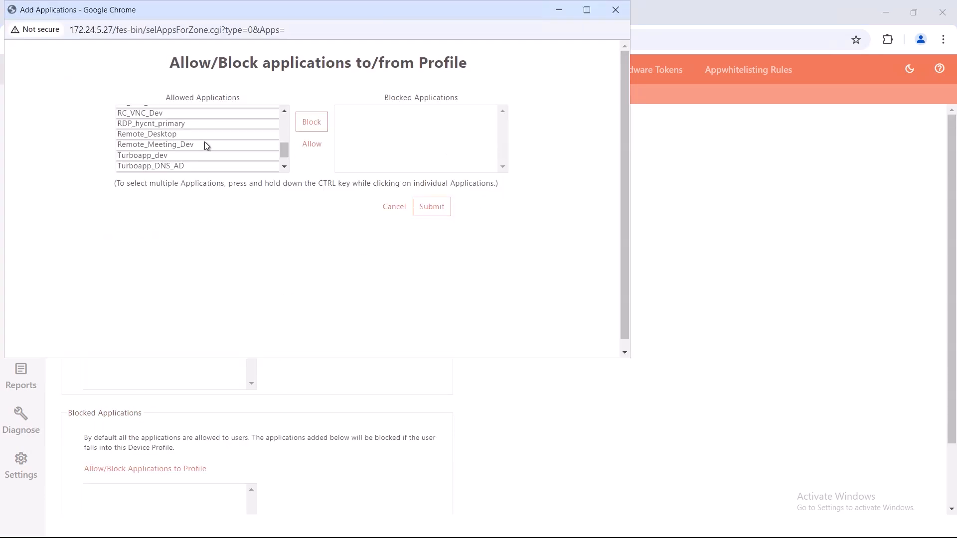
pyautogui.click(176, 154)
pyautogui.click(312, 122)
pyautogui.scroll(-3, 227, 139)
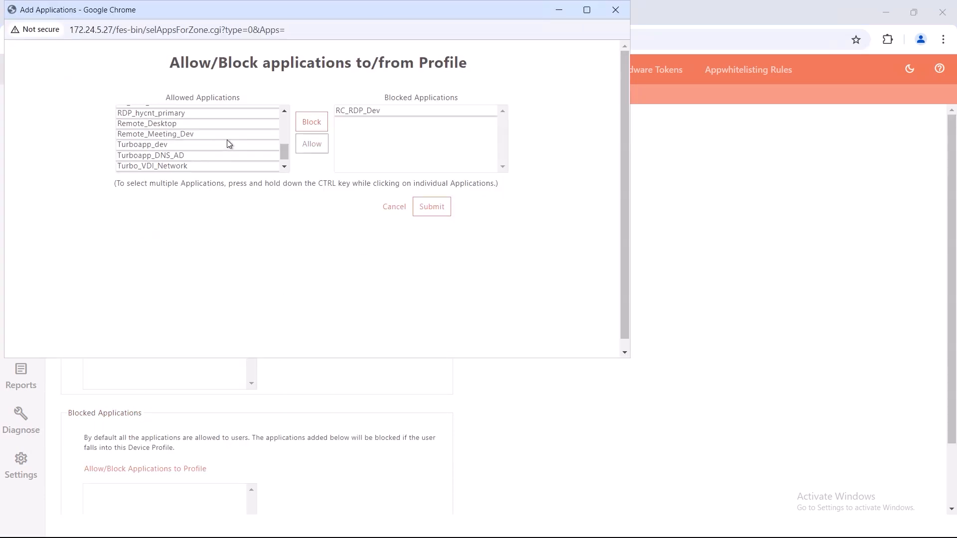
pyautogui.scroll(5, 260, 146)
pyautogui.click(432, 206)
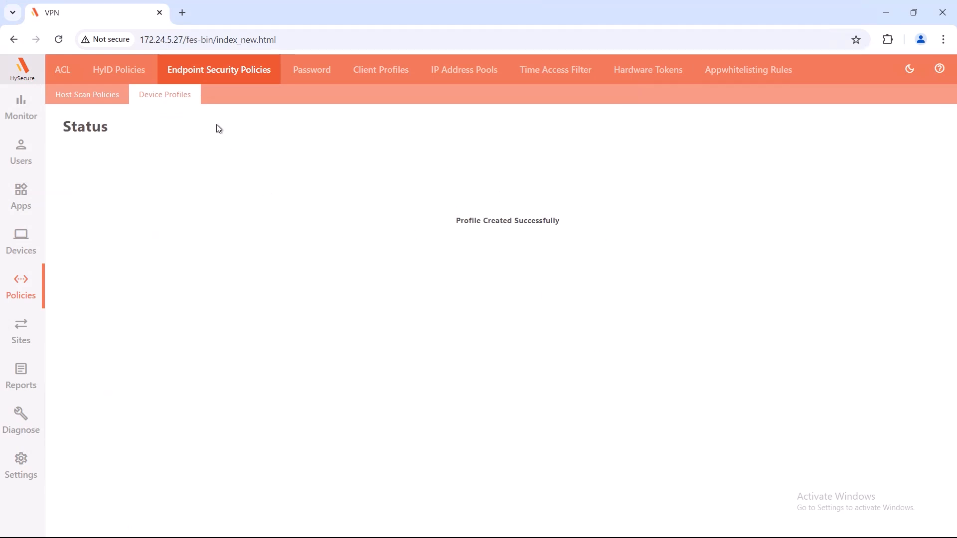
pyautogui.click(169, 98)
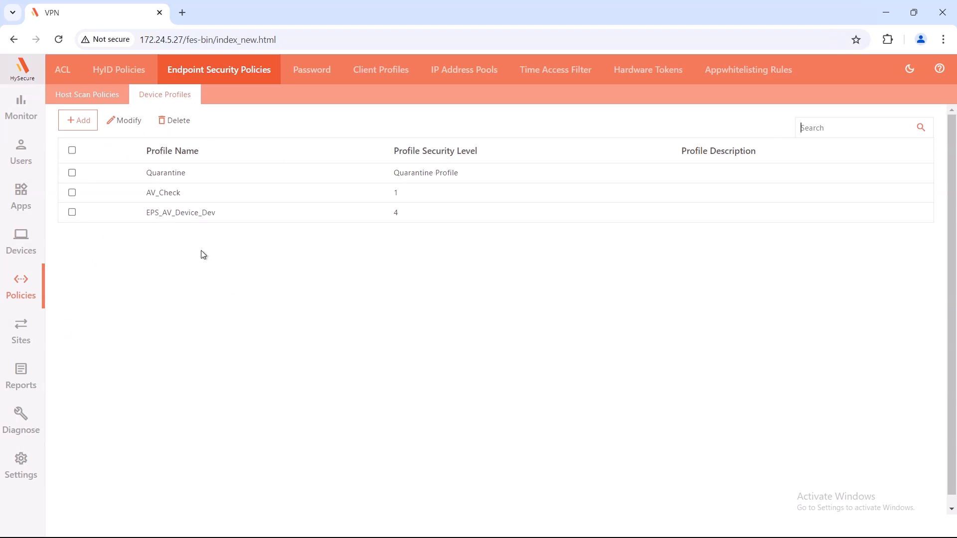
# Step: Start a new Endpoint Security access control named EPS_Dev_Acl
pyautogui.click(22, 290)
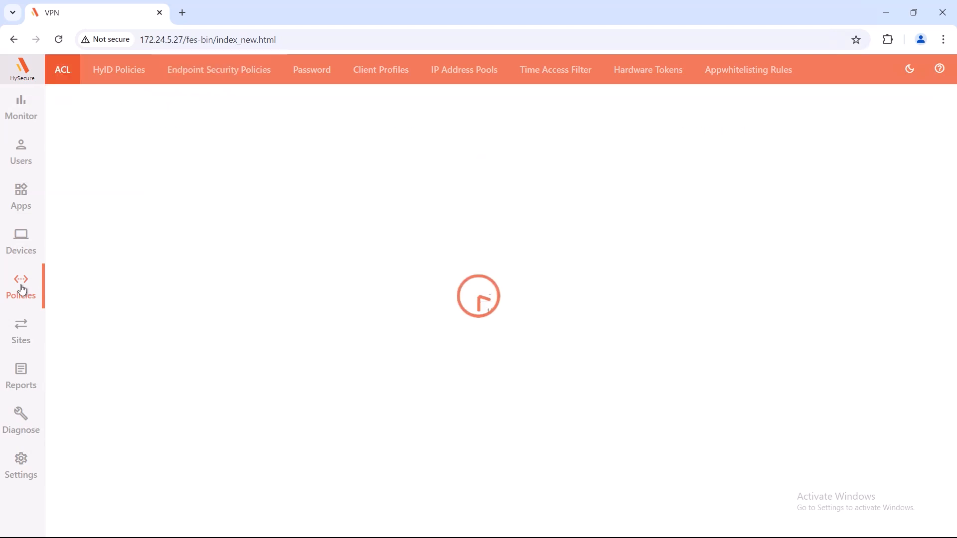
pyautogui.click(64, 73)
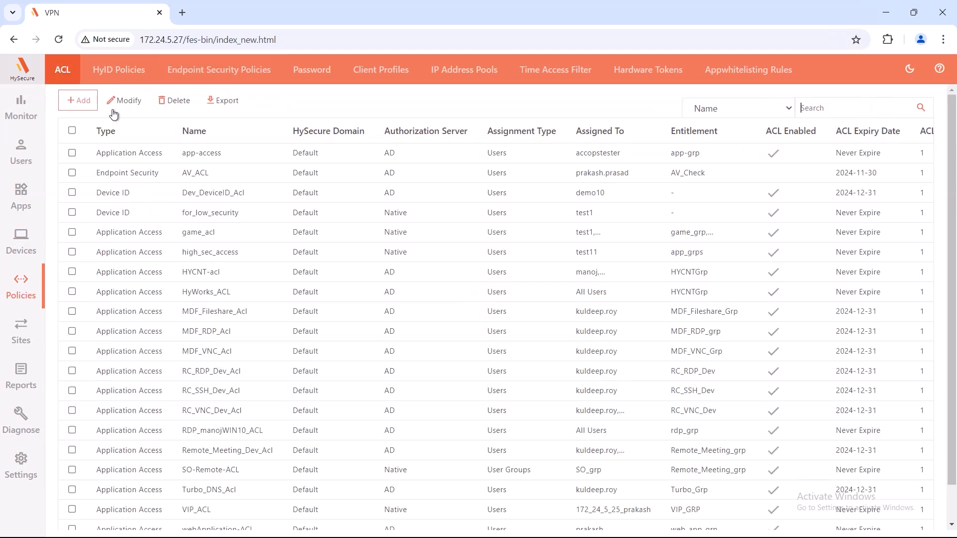
pyautogui.click(82, 101)
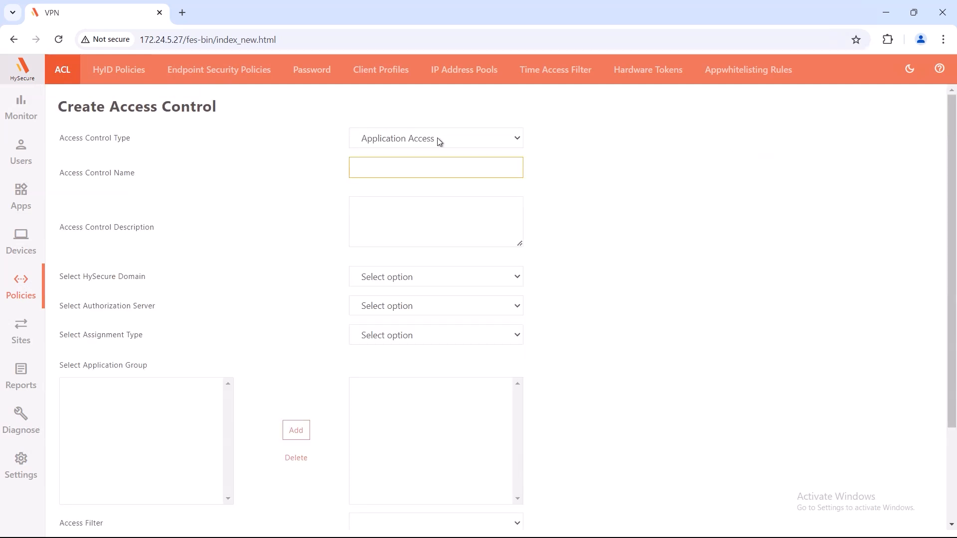
pyautogui.click(438, 139)
pyautogui.click(438, 256)
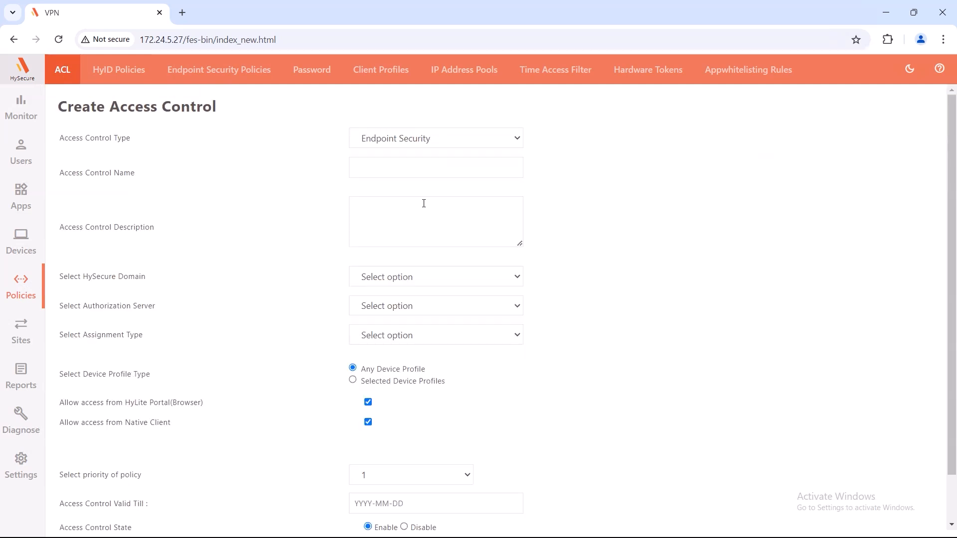
pyautogui.click(420, 174)
pyautogui.write('EPS_Dev_Acl')
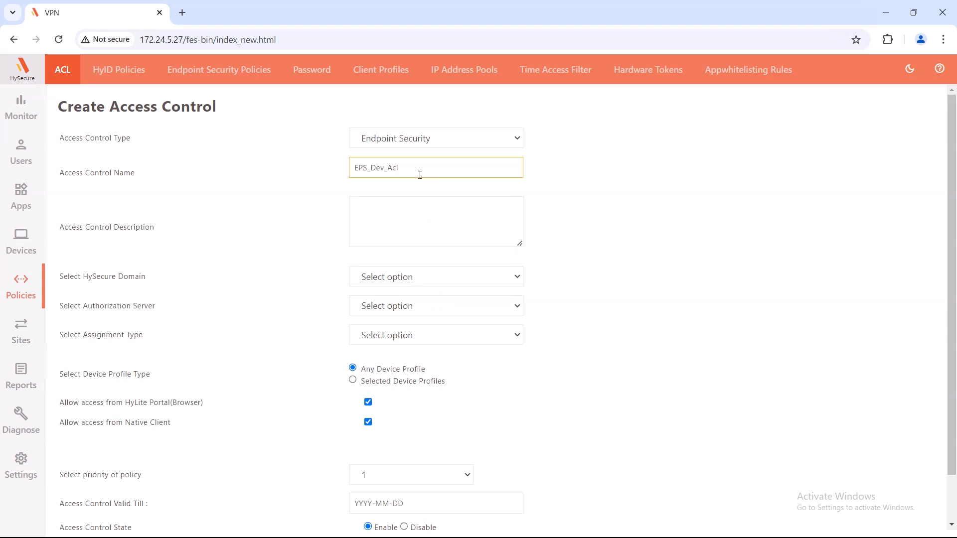
pyautogui.click(427, 222)
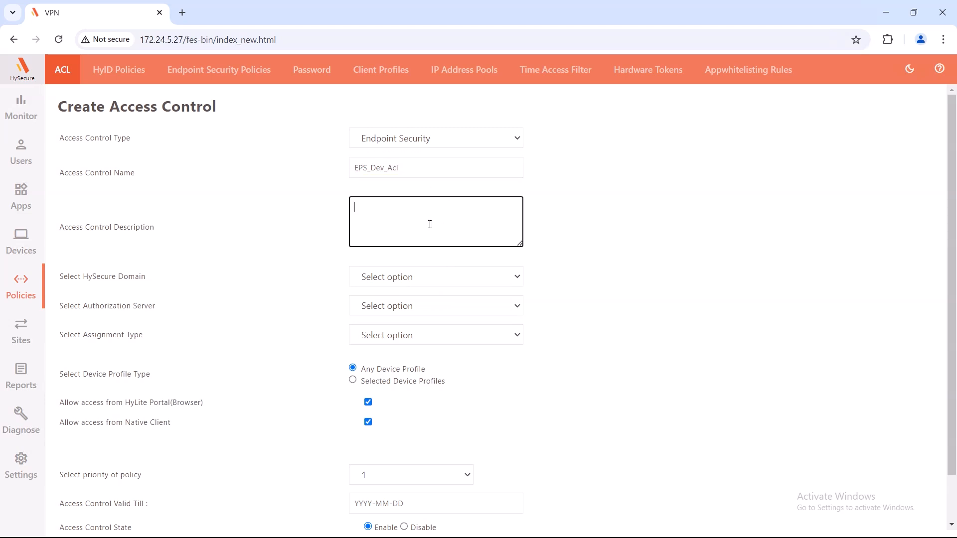
# Step: Set domain Default, authorization server AD and assignment type Users
pyautogui.click(474, 277)
pyautogui.click(459, 311)
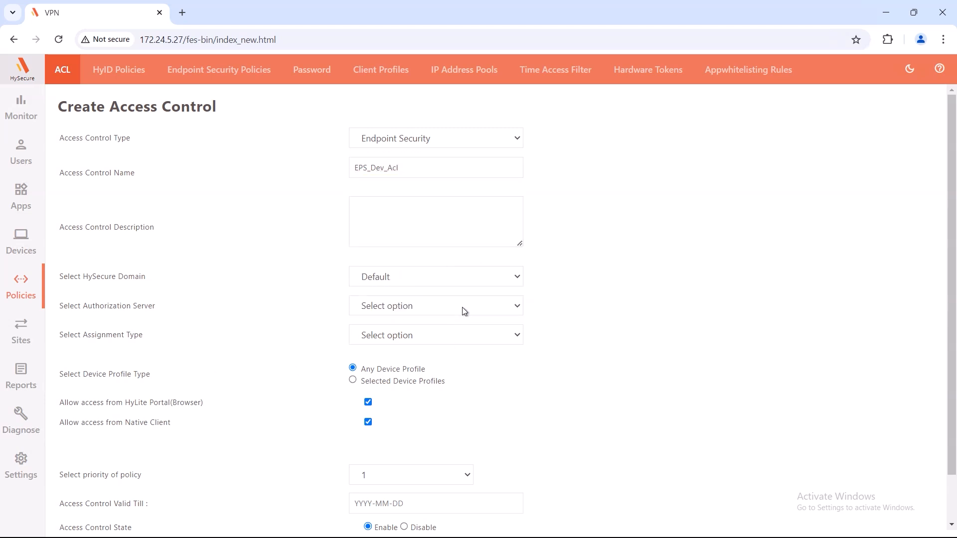
pyautogui.click(462, 306)
pyautogui.click(467, 343)
pyautogui.click(465, 343)
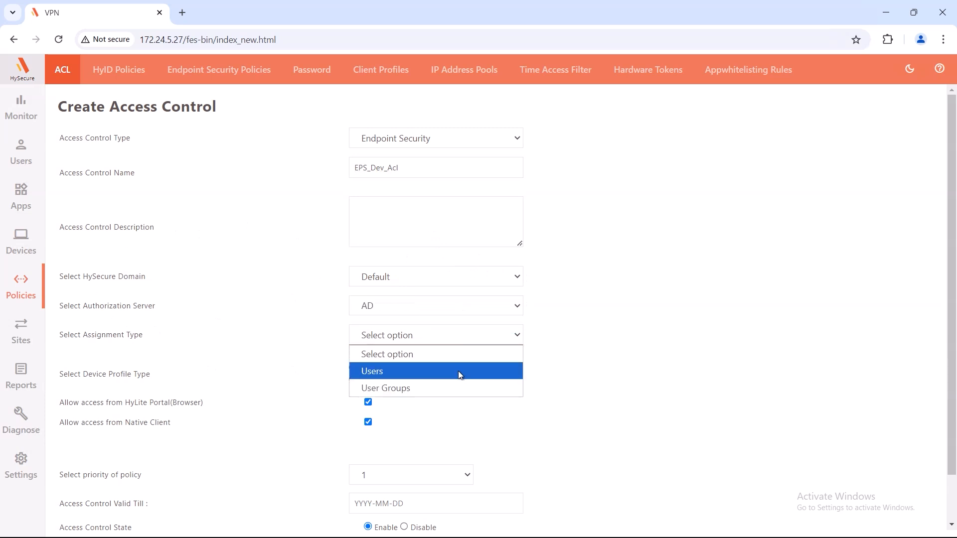
pyautogui.click(458, 373)
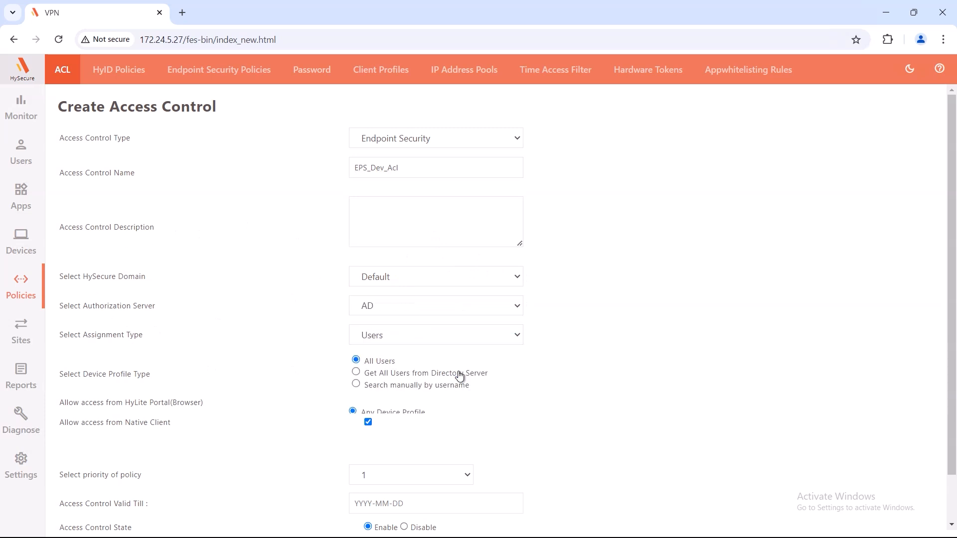
# Step: Assign one user from the directory server's full user list to the rule
pyautogui.click(359, 374)
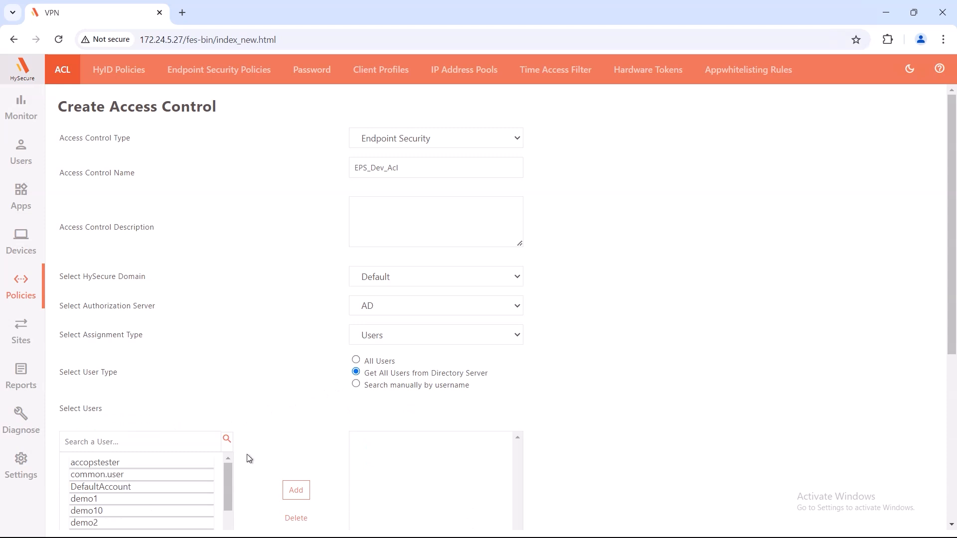
pyautogui.scroll(-2, 249, 448)
pyautogui.scroll(-2, 253, 436)
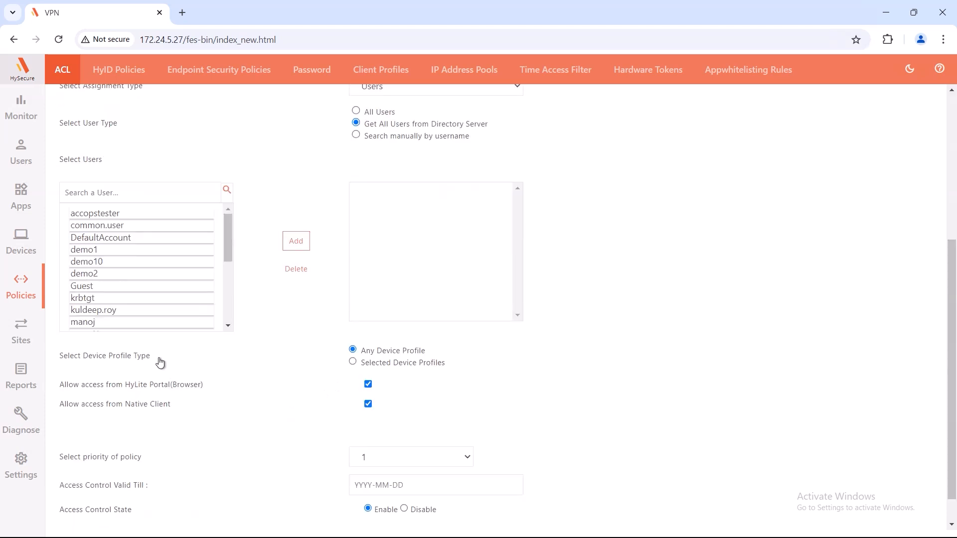
pyautogui.click(124, 310)
pyautogui.click(296, 241)
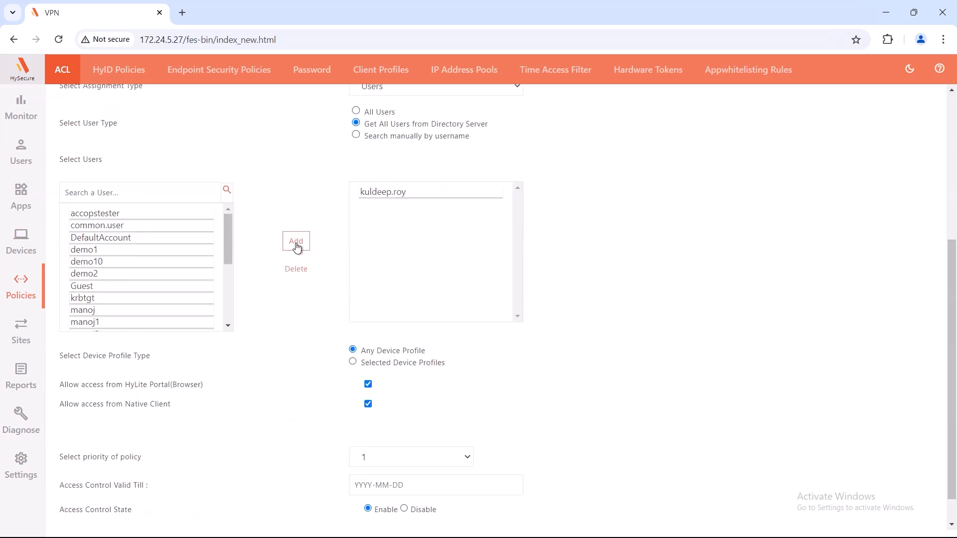
# Step: Restrict the rule to the selected device profile EPS_AV_Device_Dev
pyautogui.click(352, 362)
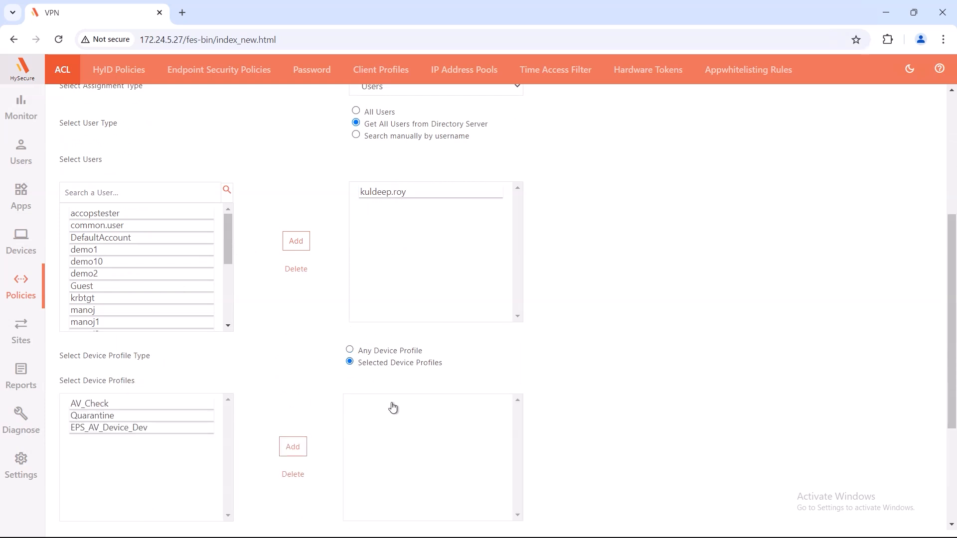
pyautogui.click(112, 428)
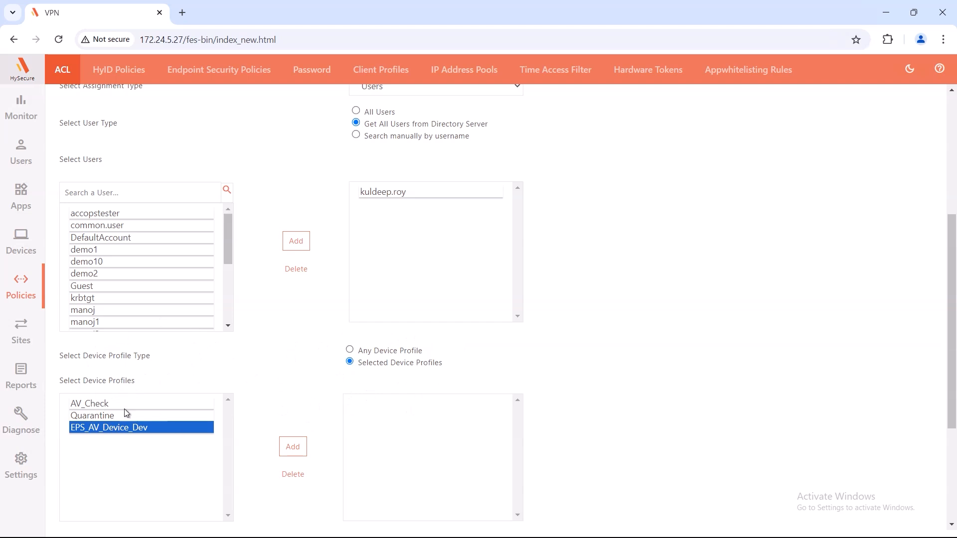
pyautogui.click(296, 451)
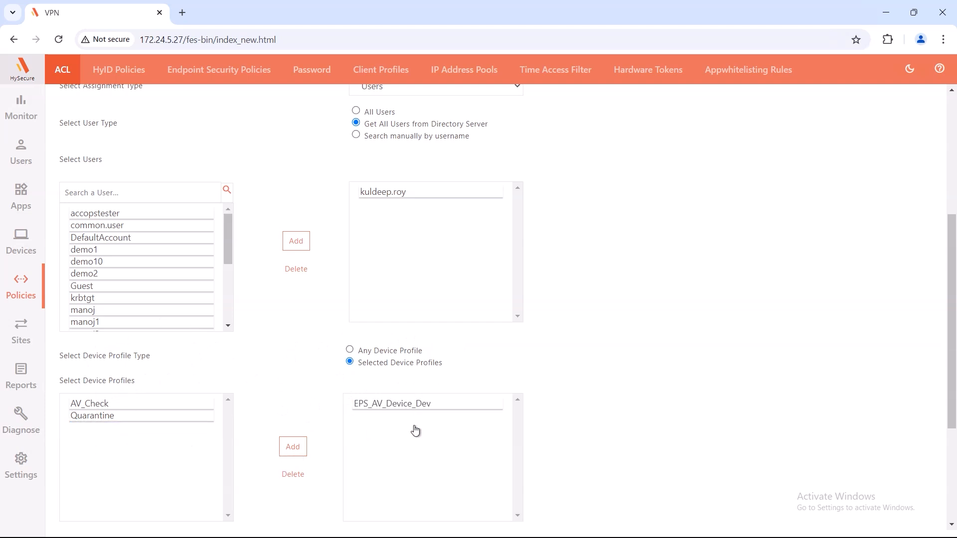
pyautogui.scroll(-1, 613, 378)
# Step: Keep HyLite Portal and native client access enabled and policy priority at 1
pyautogui.scroll(-2, 613, 377)
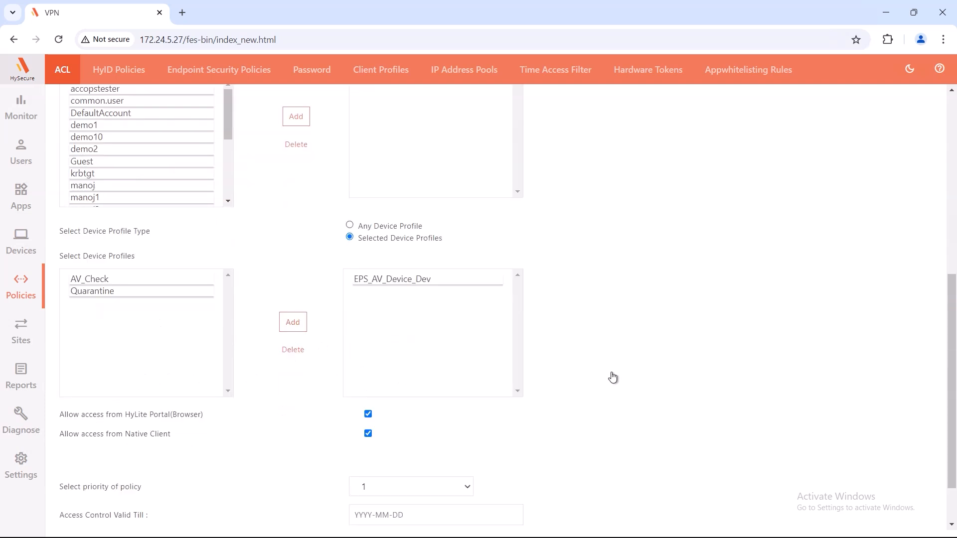
pyautogui.scroll(-1, 613, 377)
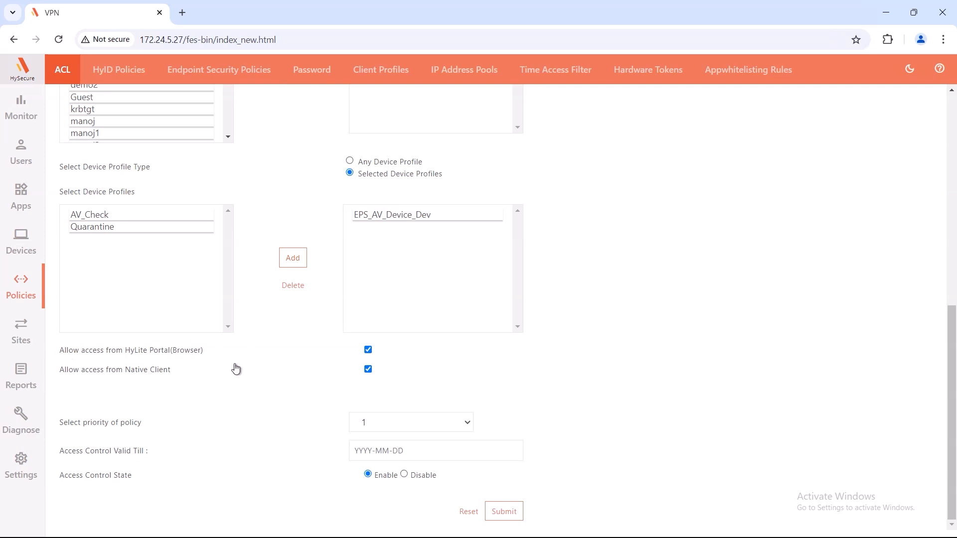
pyautogui.click(369, 350)
pyautogui.click(368, 349)
pyautogui.click(368, 369)
pyautogui.click(368, 370)
pyautogui.click(434, 431)
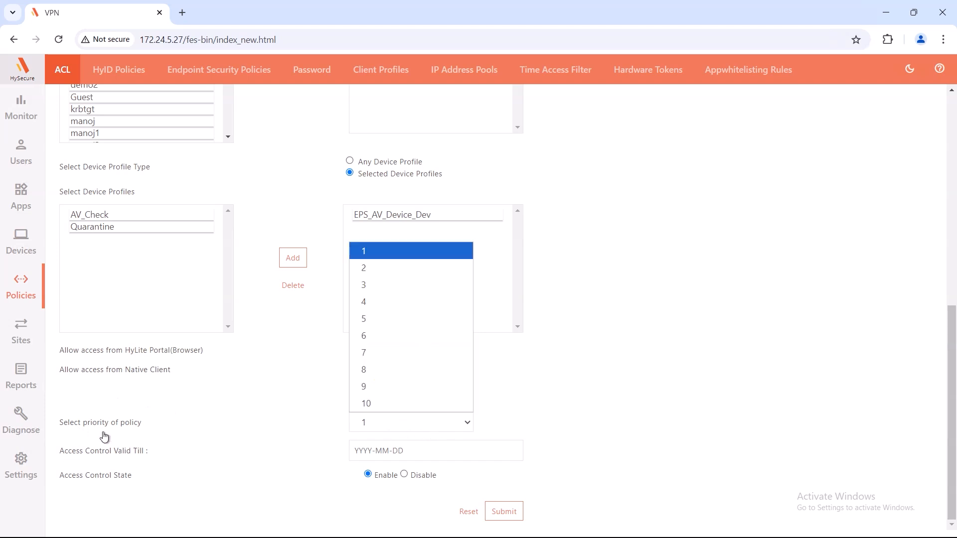
pyautogui.click(470, 457)
# Step: Set valid-till to 2024-12-31, save EPS_Dev_Acl, and view it in the ACL list
pyautogui.click(466, 451)
pyautogui.click(389, 427)
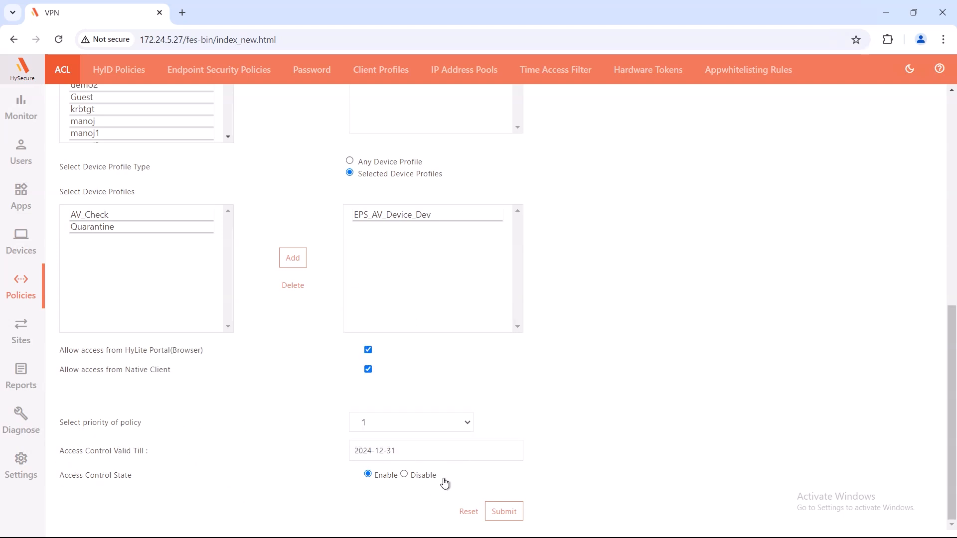
pyautogui.click(504, 512)
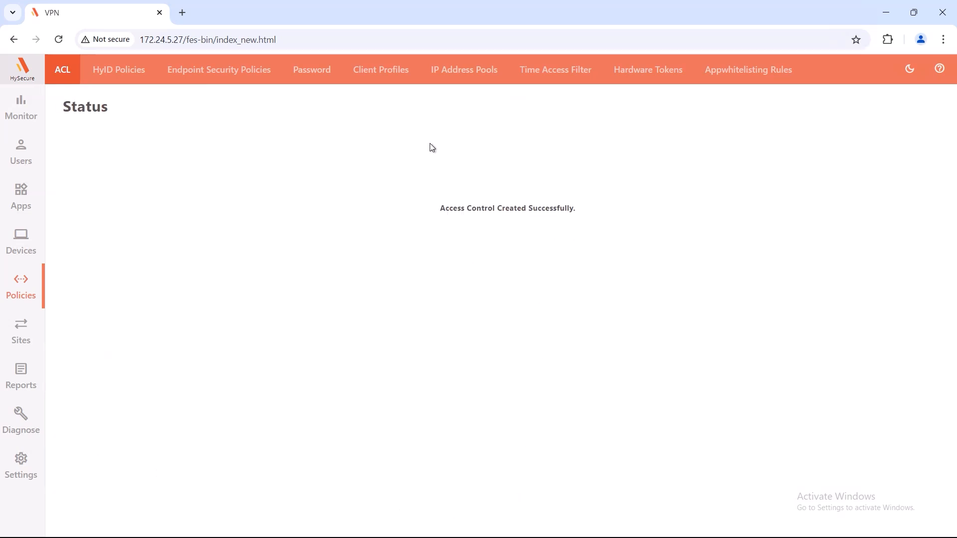
pyautogui.click(62, 71)
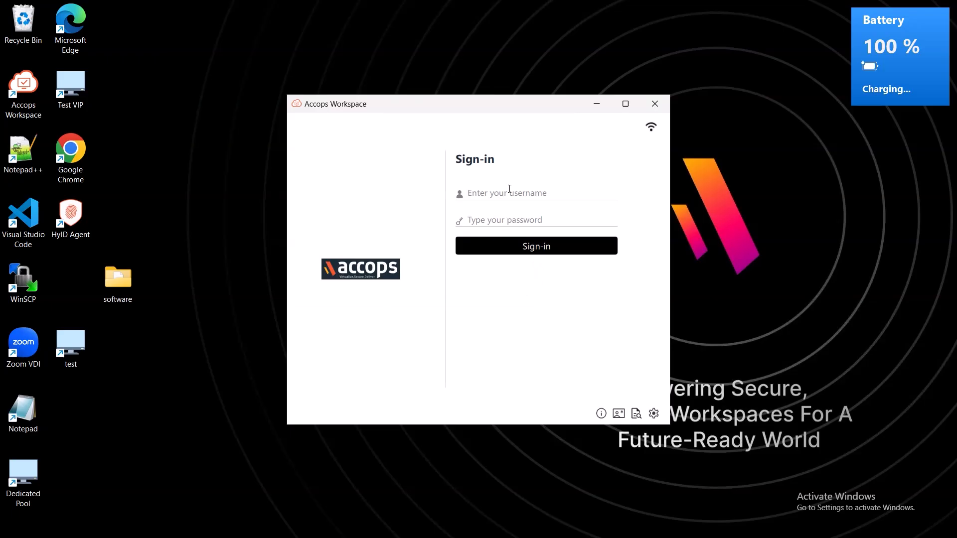
# Step: Sign in to Accops Workspace with the assigned user's username and password, then show Remote Desktops
pyautogui.press('Tab')
pyautogui.write('**********')
pyautogui.click(554, 251)
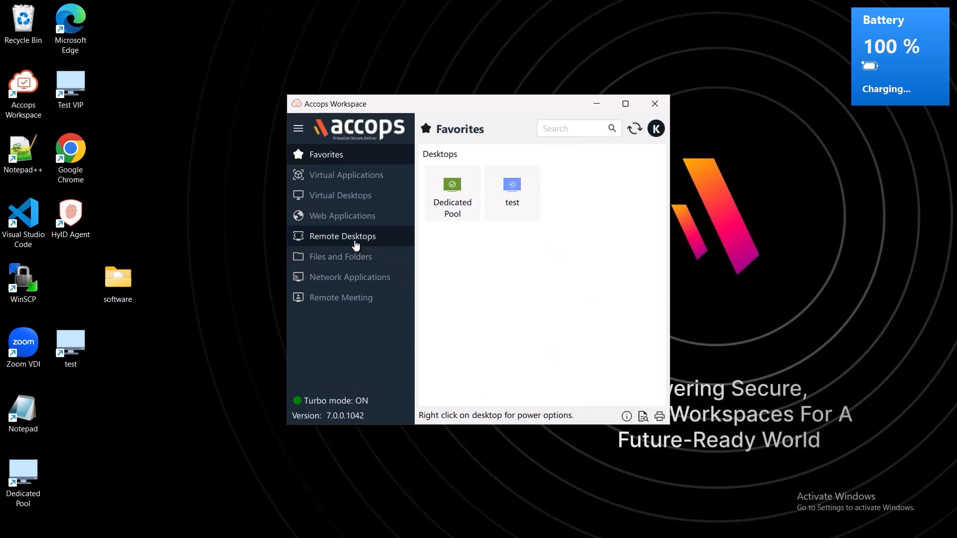
pyautogui.click(346, 237)
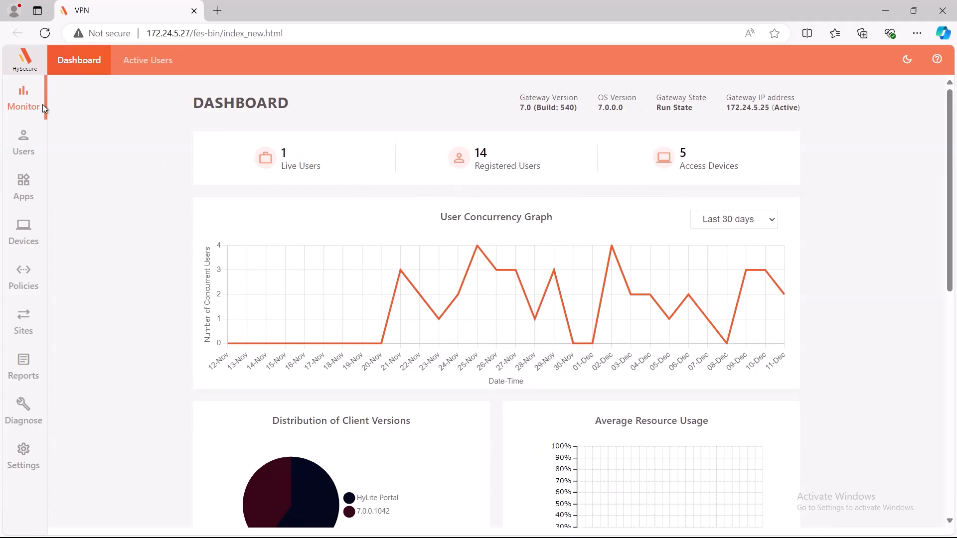
# Step: Open the Endpoint Scan logs and the details of the latest SUCCESS scan for EPS_AV_Device_Dev
pyautogui.click(26, 359)
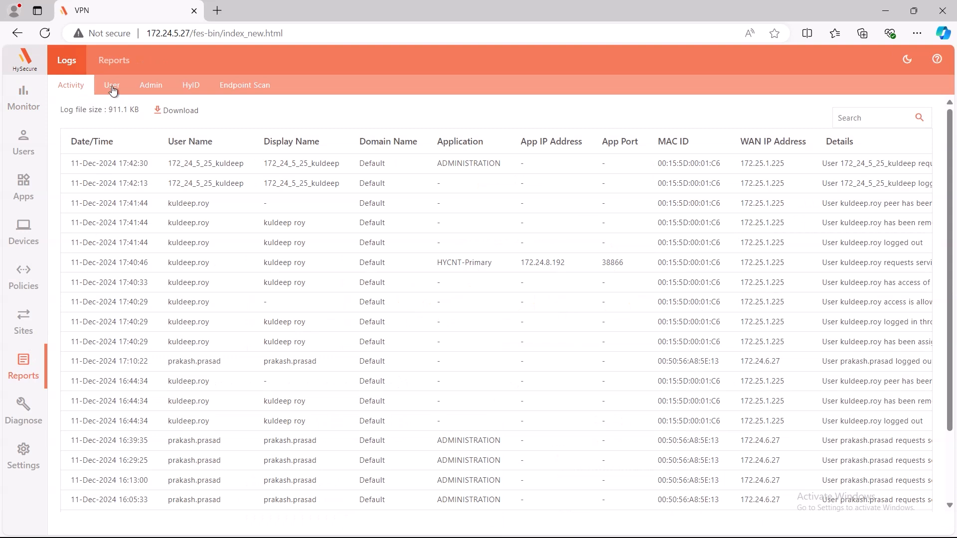
pyautogui.click(246, 87)
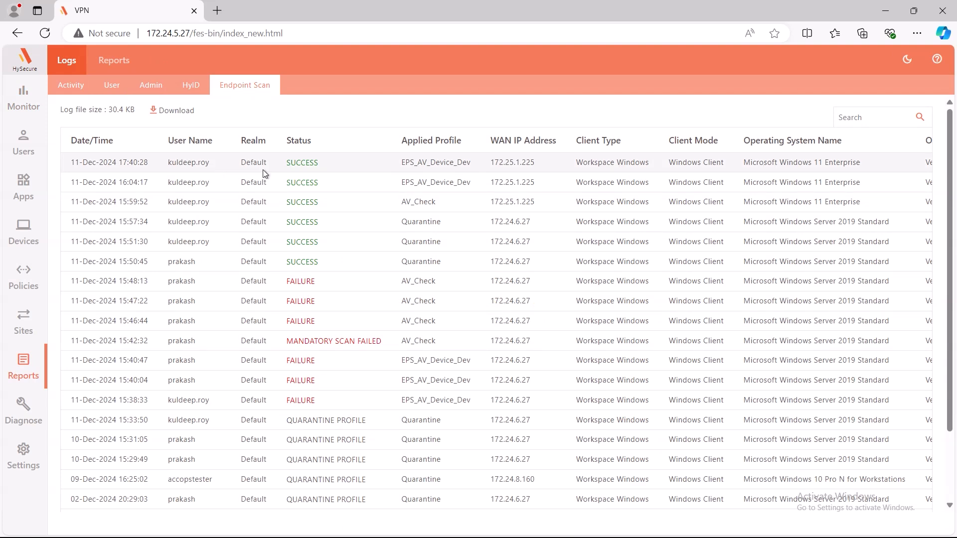
pyautogui.click(297, 162)
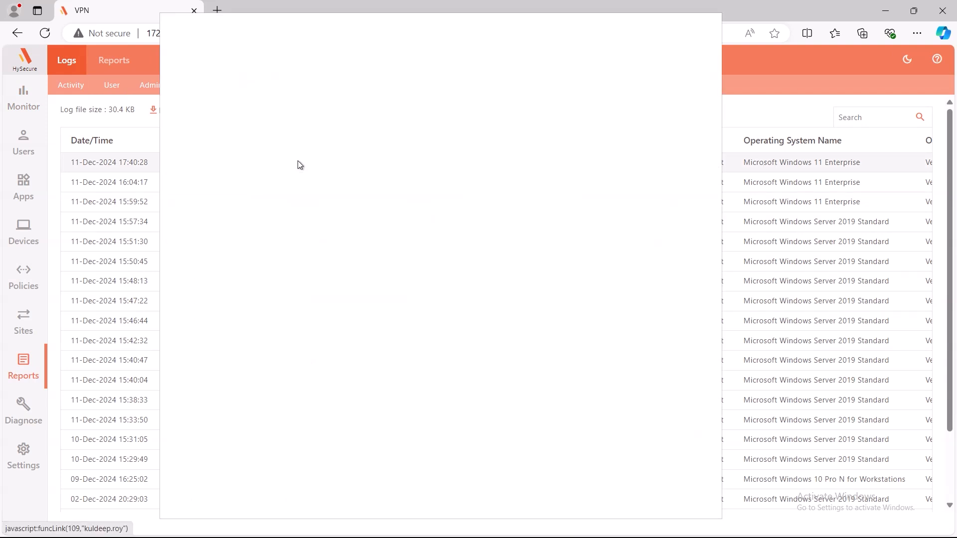